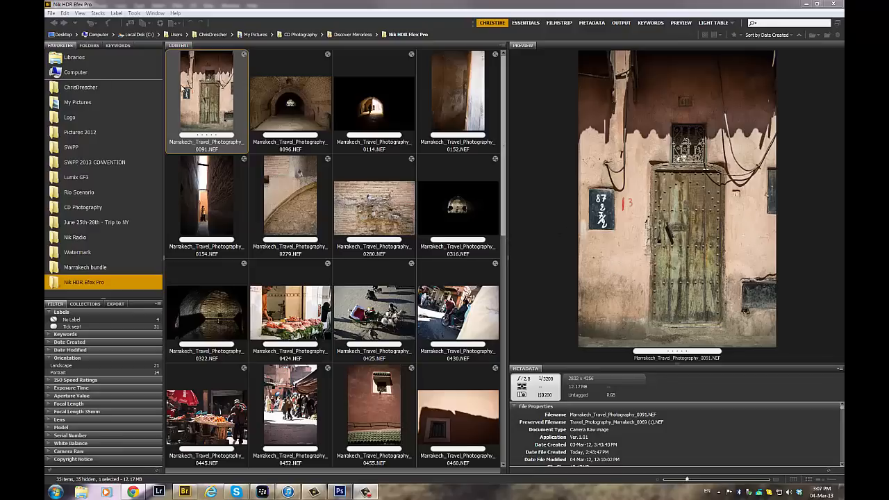
- Open Marrakech_Travel_Photography_0091.NEF in Camera Raw and set Clarity to +13 and Vibrance to +10
double_click(221, 103)
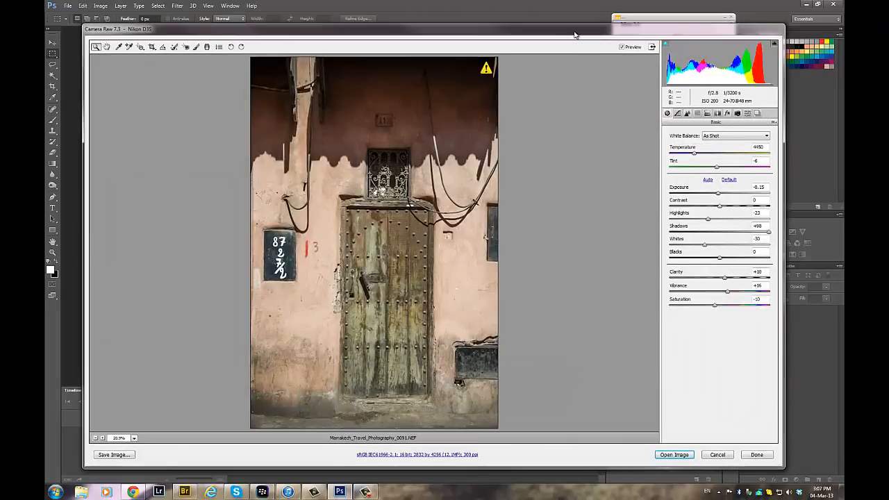
left_click_drag(574, 34, 565, 29)
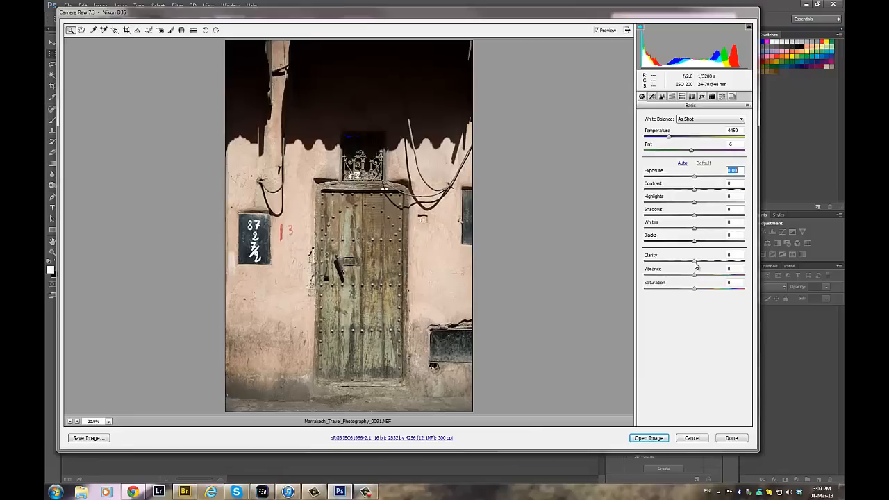
left_click_drag(694, 262, 702, 264)
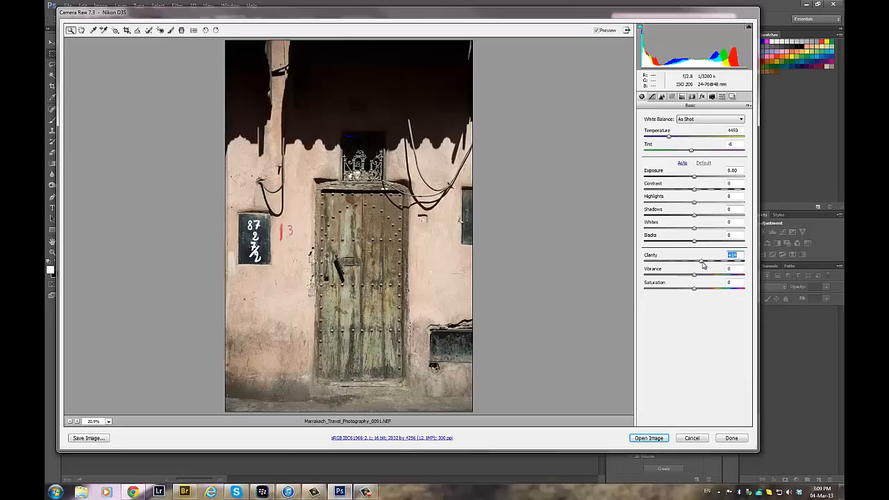
left_click_drag(694, 276, 699, 277)
- Set the raw photo's Shadows to +70, Highlights to -18 and Blacks to -8
left_click_drag(694, 214, 729, 222)
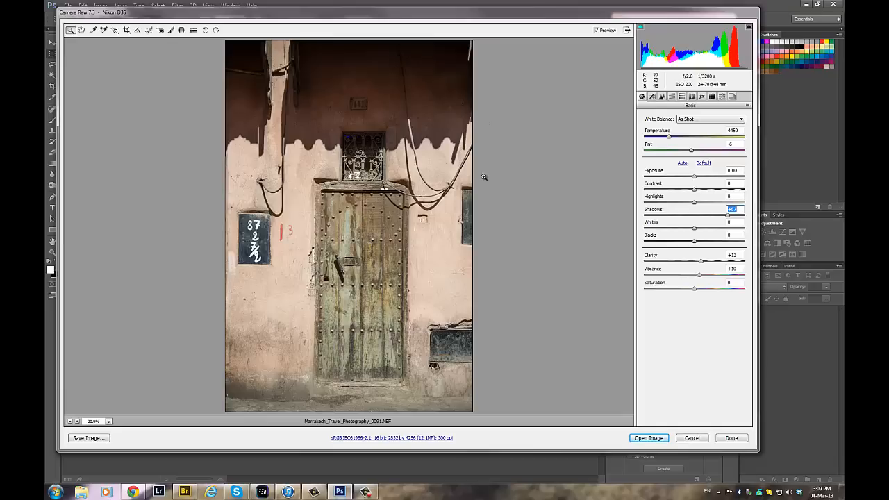
left_click_drag(728, 217, 730, 219)
left_click_drag(695, 205, 684, 204)
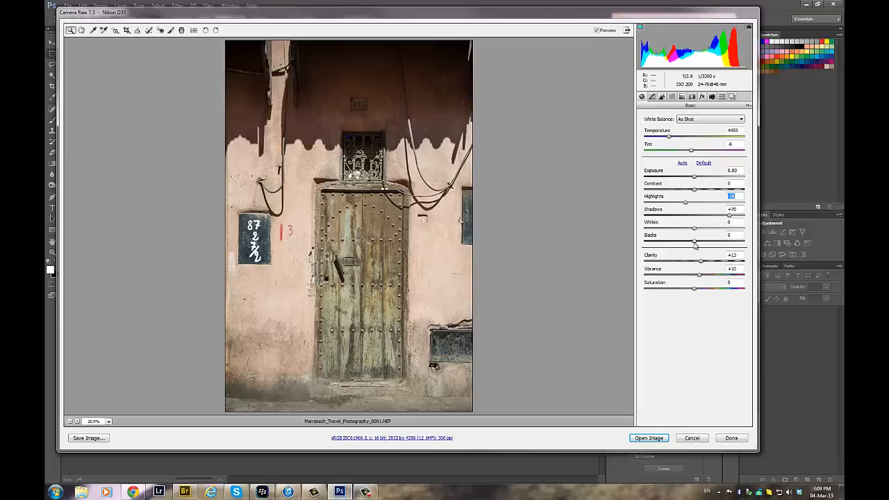
left_click_drag(694, 243, 690, 242)
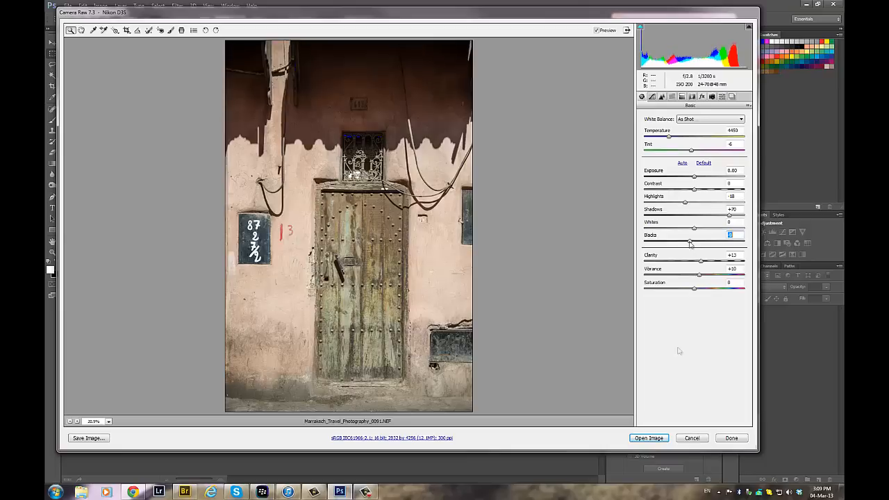
- Fine-tune Saturation, set Contrast to +13, and open the adjusted raw image in Photoshop
left_click(694, 290)
left_click_drag(695, 291, 692, 291)
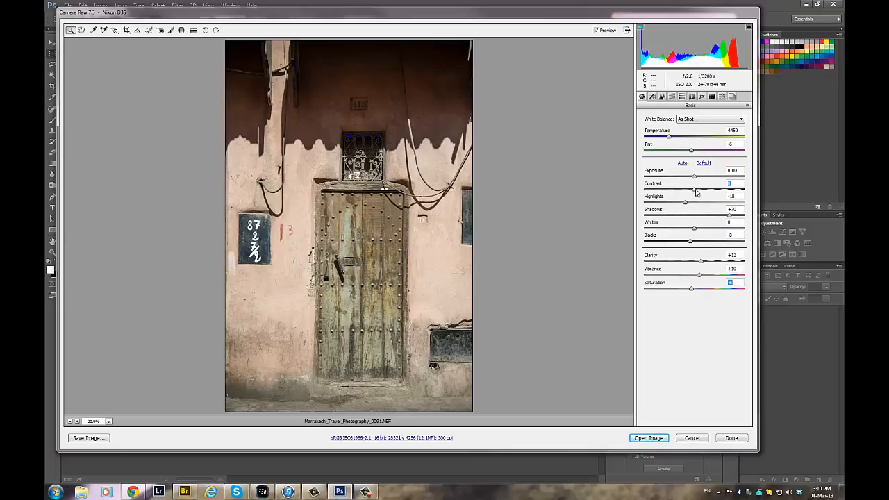
left_click_drag(696, 192, 701, 195)
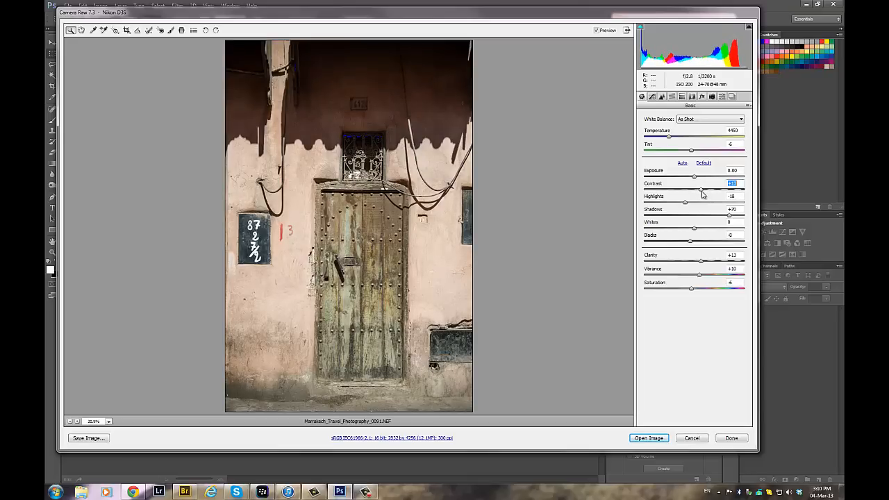
left_click_drag(702, 192, 701, 193)
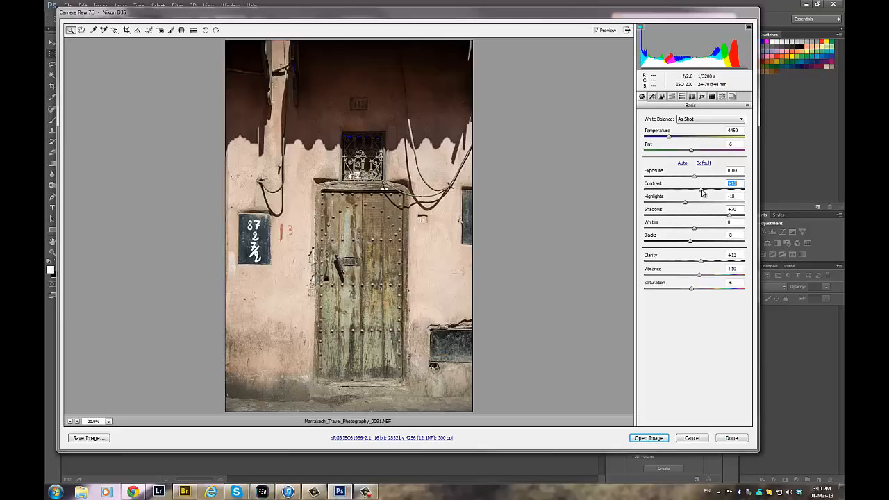
double_click(691, 289)
left_click(659, 439)
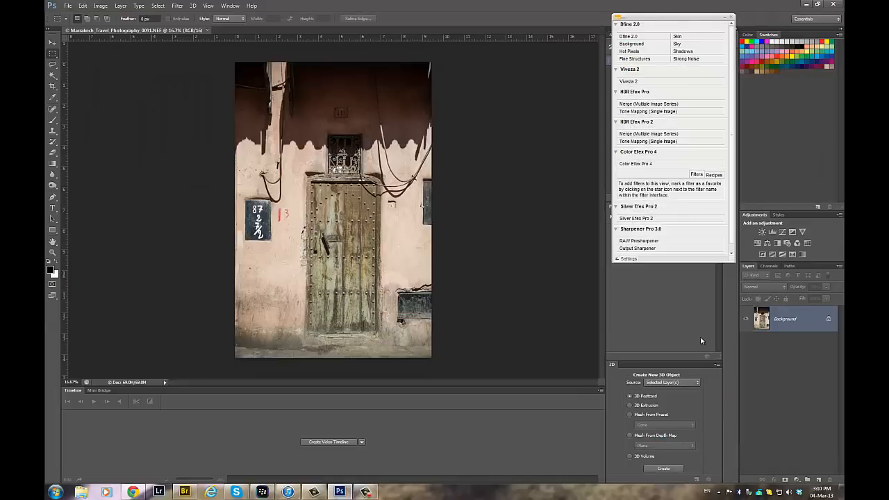
- Duplicate the Background layer and start single-image Tone Mapping in HDR Efex Pro 2 on the copy
left_click_drag(734, 262, 735, 282)
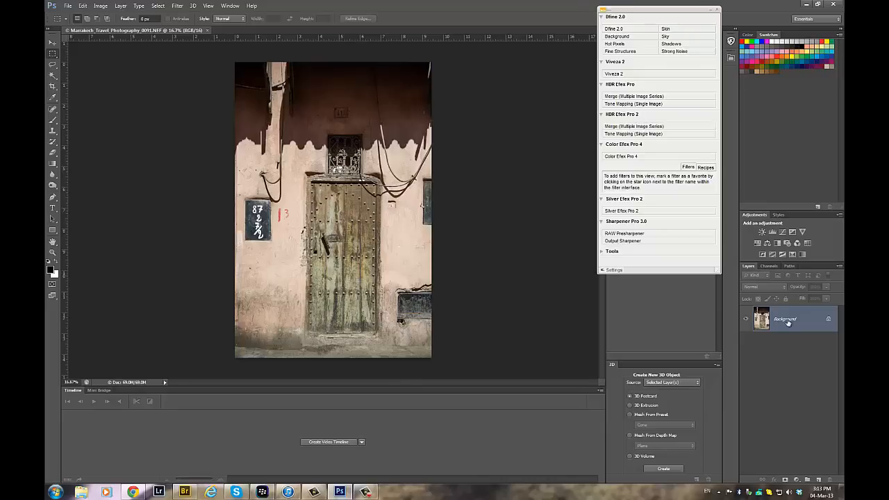
left_click_drag(805, 322, 819, 479)
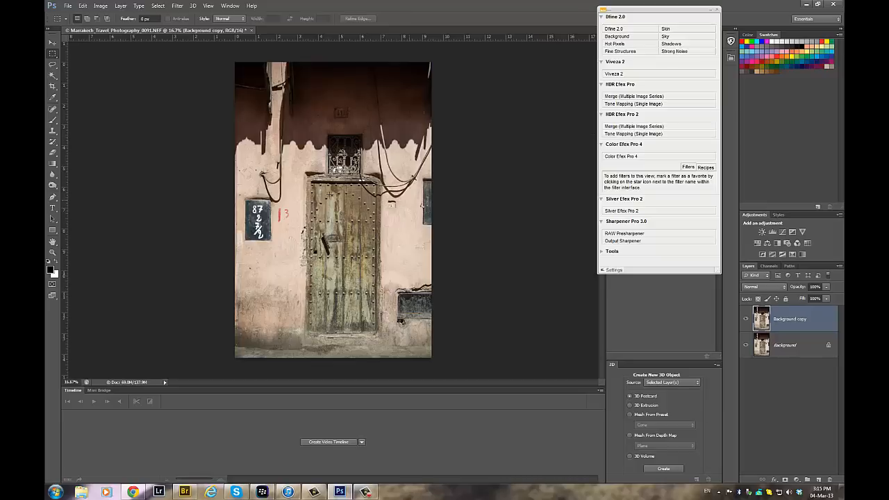
left_click(657, 134)
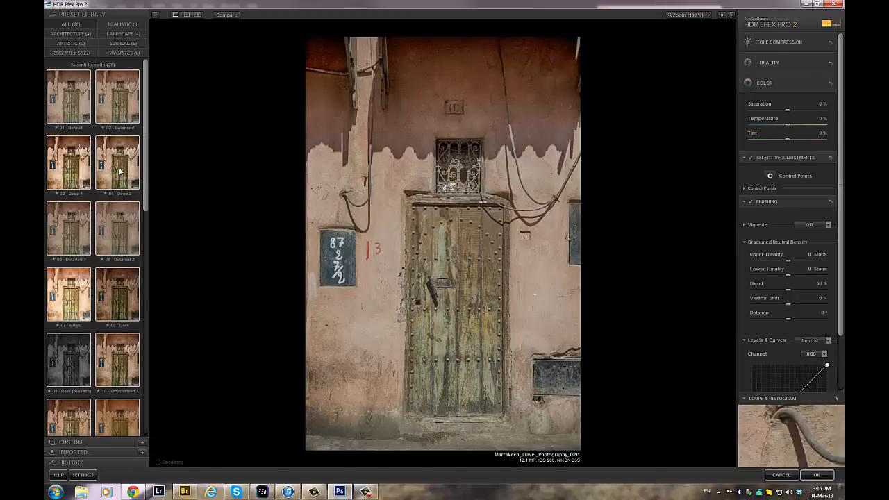
- Try the Structurized 1, Structurized 2, Tinted Structure, Dramatic and Deep 2 presets on the door photo
scroll(118, 340, "down", 1)
left_click(118, 337)
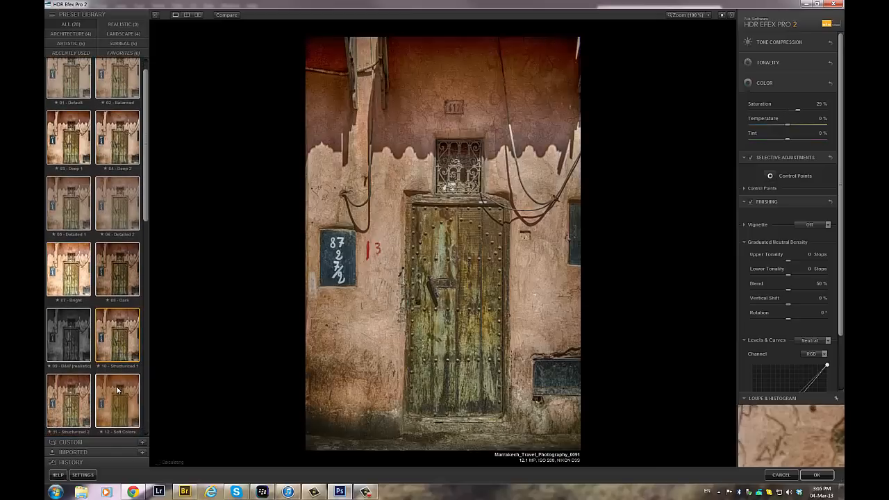
left_click(116, 391)
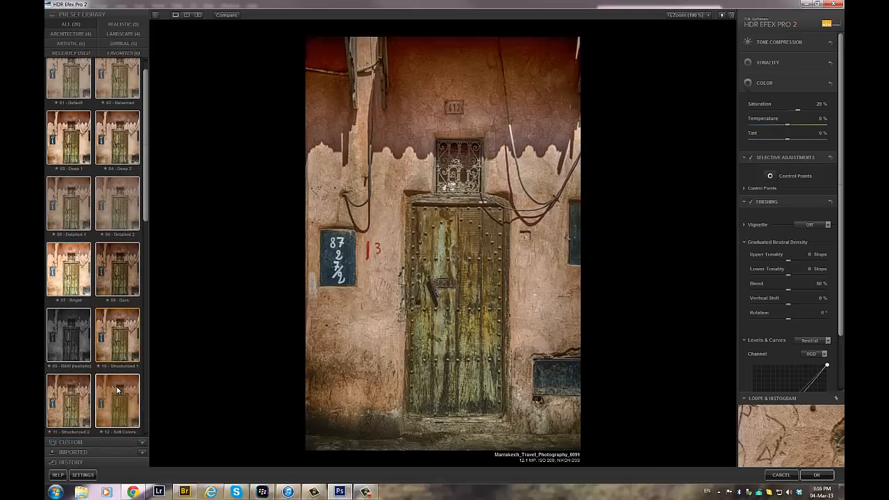
left_click(76, 402)
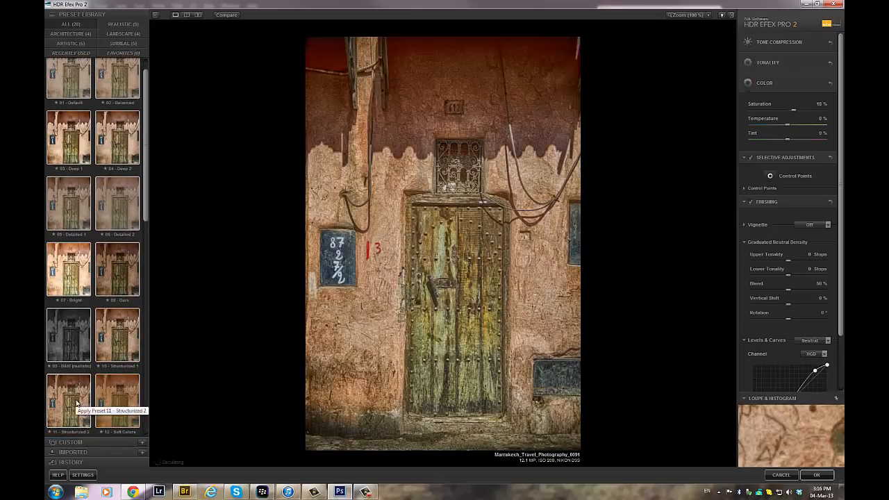
scroll(78, 402, "down", 2)
scroll(78, 401, "down", 2)
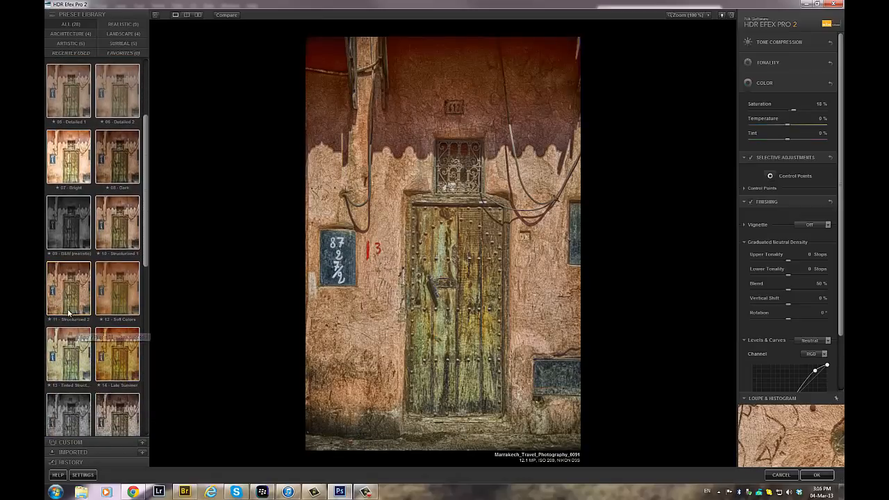
left_click(75, 358)
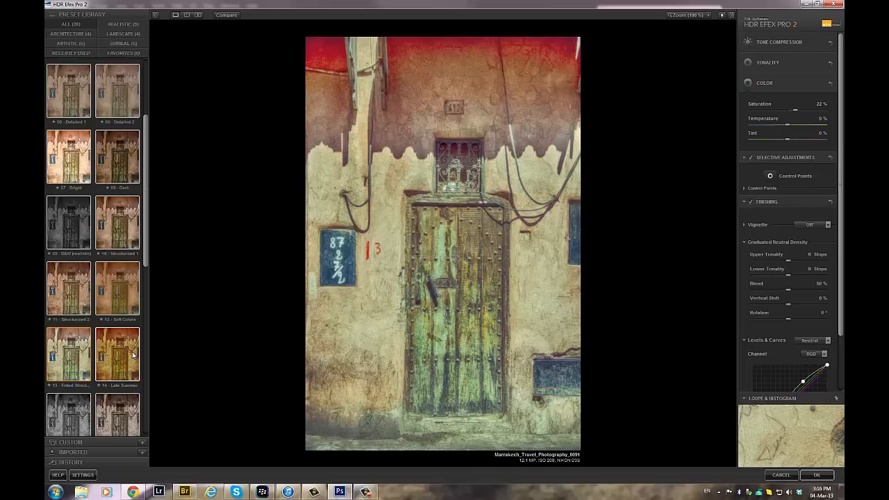
scroll(123, 392, "down", 1)
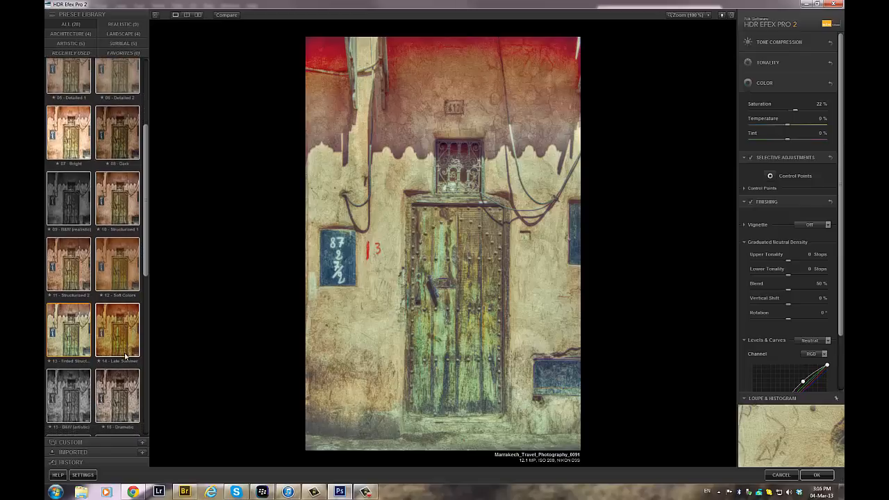
left_click(121, 405)
scroll(139, 167, "up", 6)
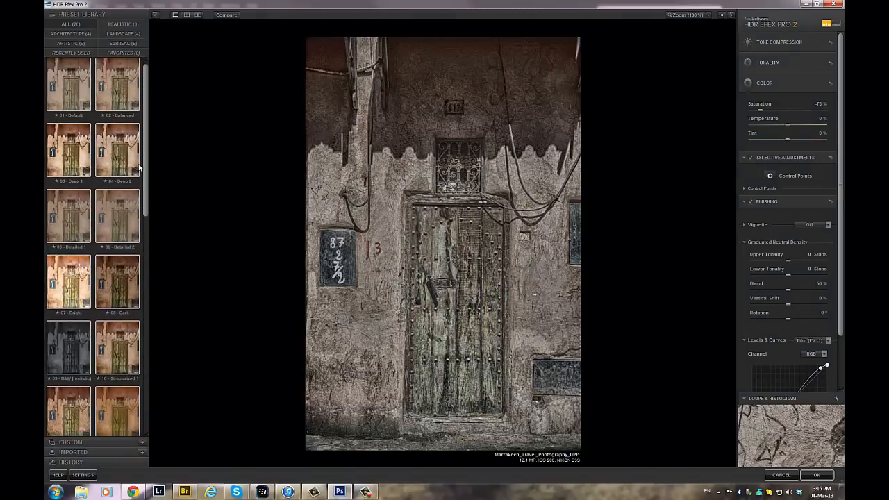
scroll(139, 166, "up", 1)
left_click(110, 171)
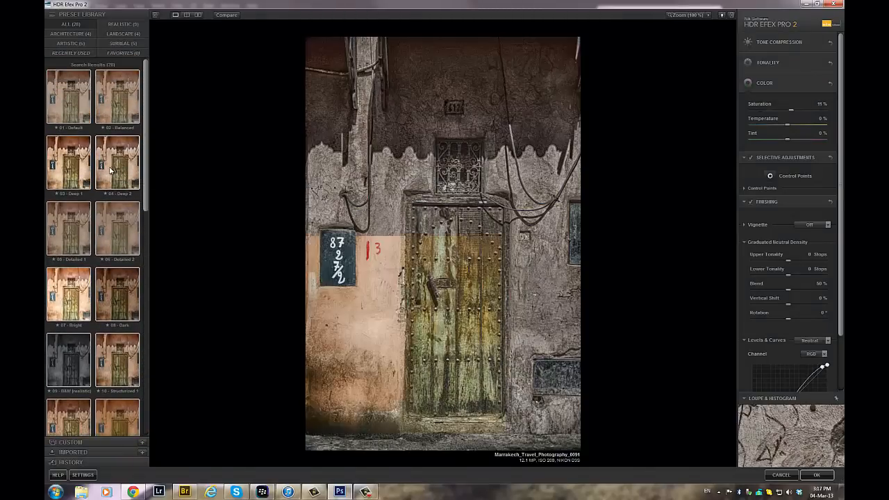
- Apply the 03 - Deep 1 preset and set the global Saturation to -8%
left_click(86, 179)
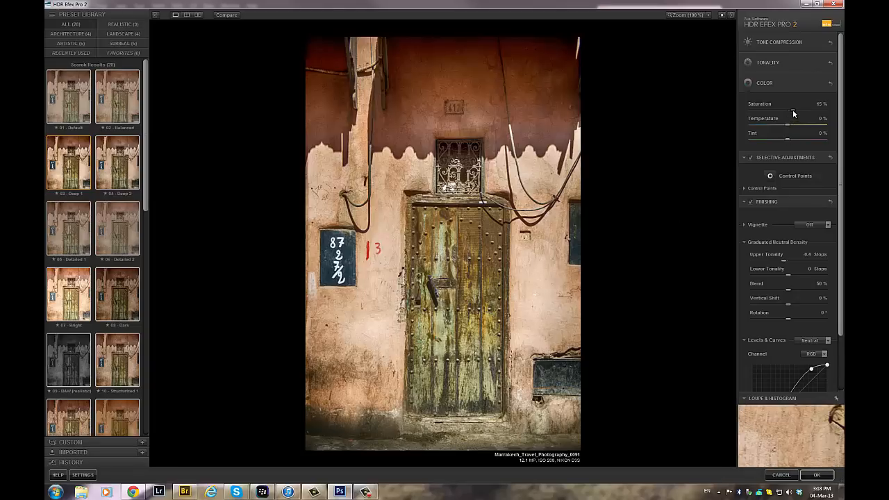
left_click_drag(792, 108, 784, 113)
- Place a control point on the shaded wall beside the beam, nudge its Saturation up, and enlarge its range to 100%
left_click(769, 175)
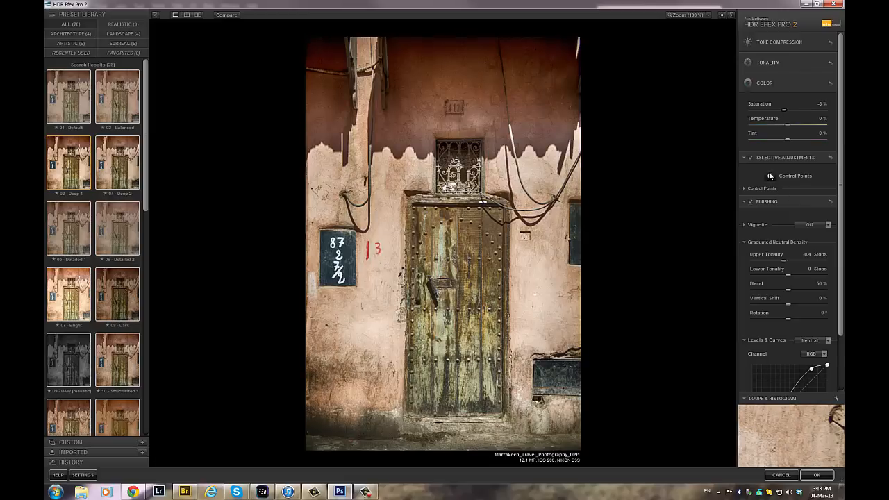
left_click(332, 133)
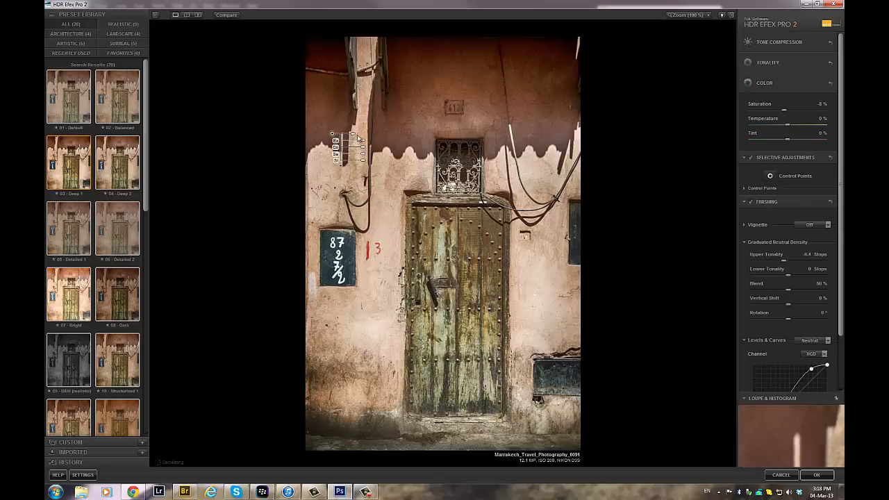
left_click_drag(354, 134, 362, 138)
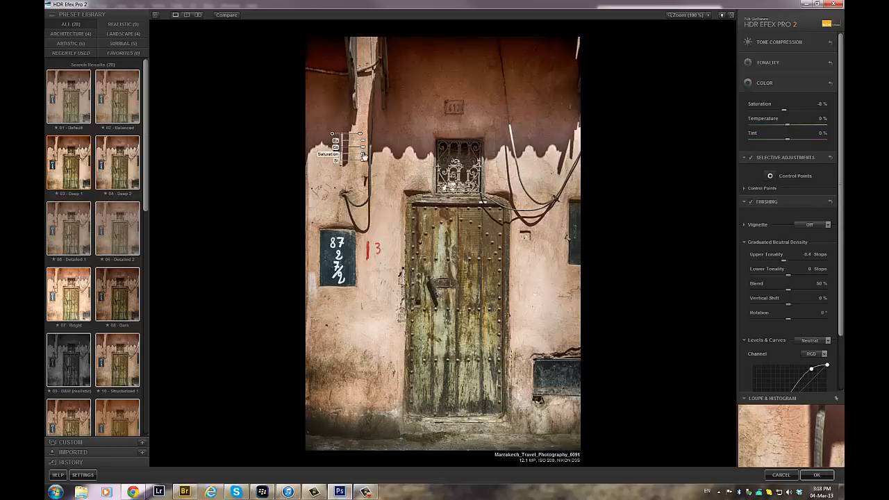
left_click_drag(363, 156, 366, 155)
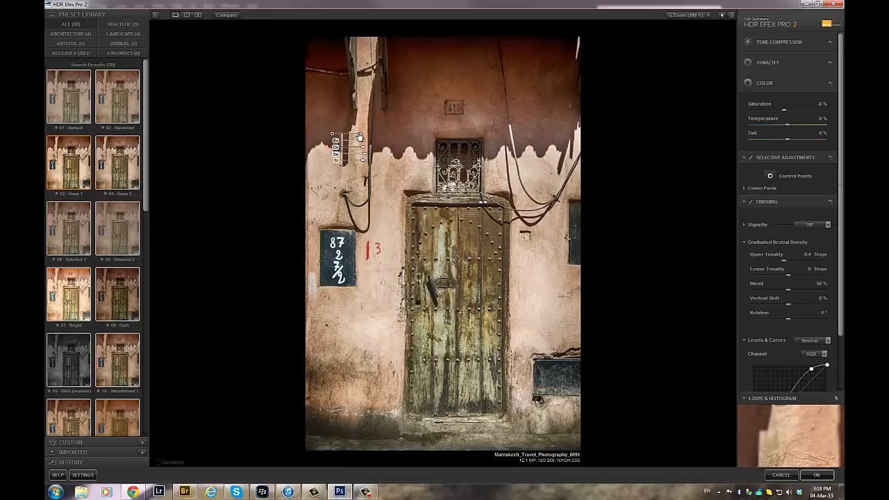
left_click_drag(359, 136, 402, 149)
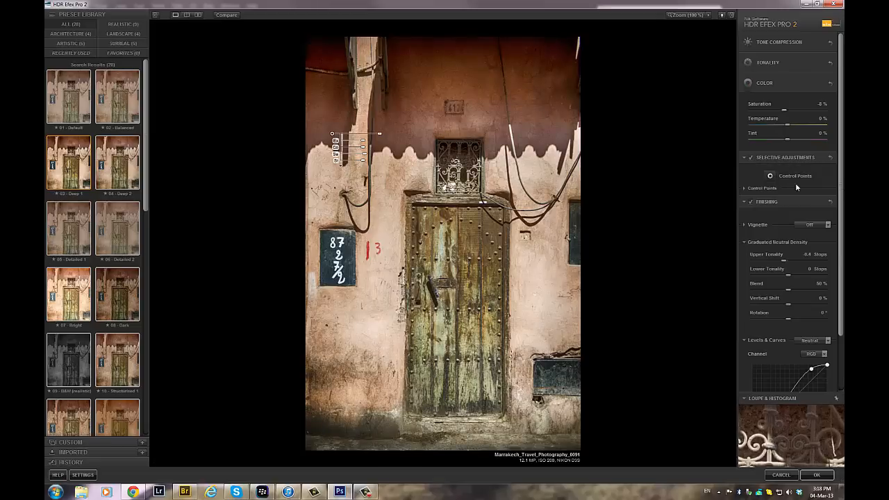
- Show Control Point 1's mask and distribute 20% control points over the door and the iron window grille
left_click(745, 189)
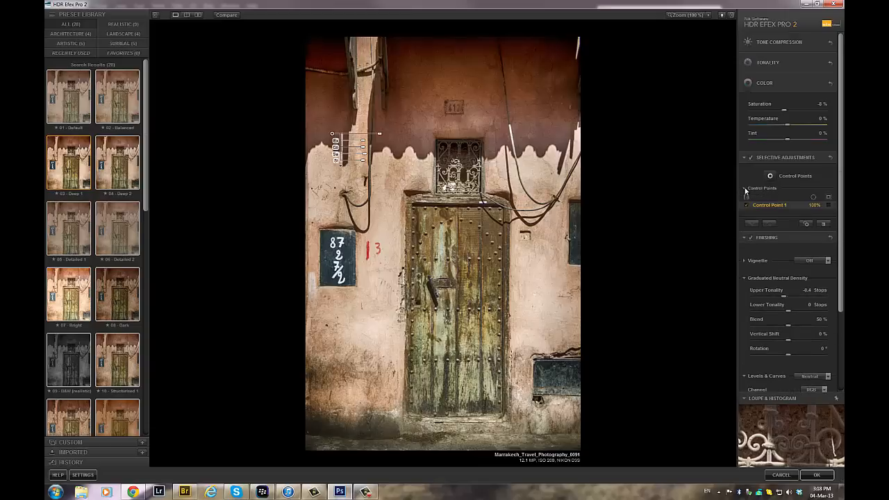
left_click(828, 198)
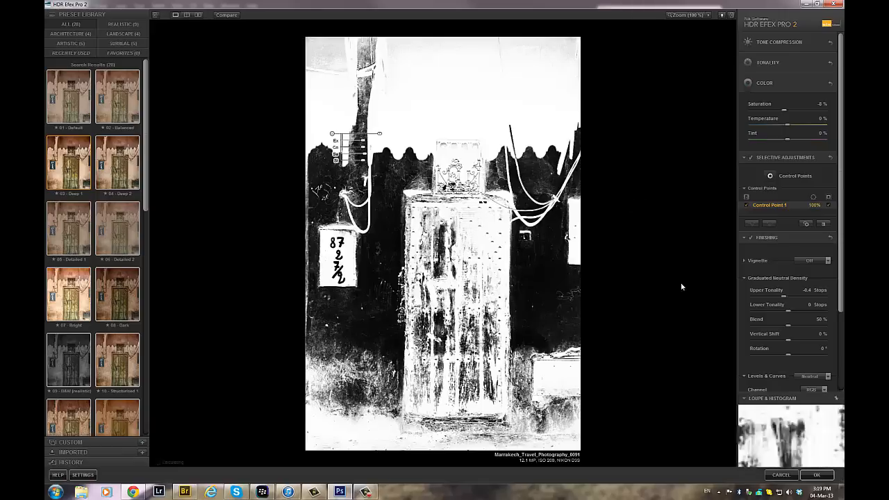
left_click(769, 176)
left_click(478, 238)
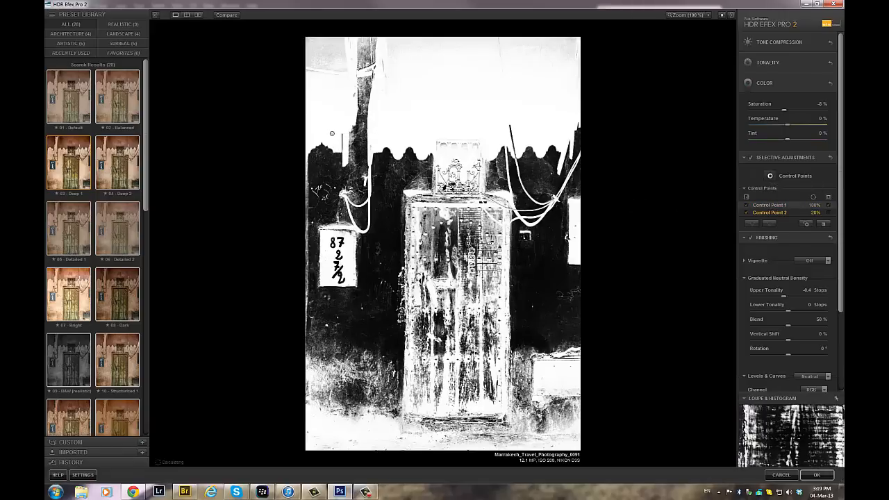
left_click_drag(468, 243, 499, 292)
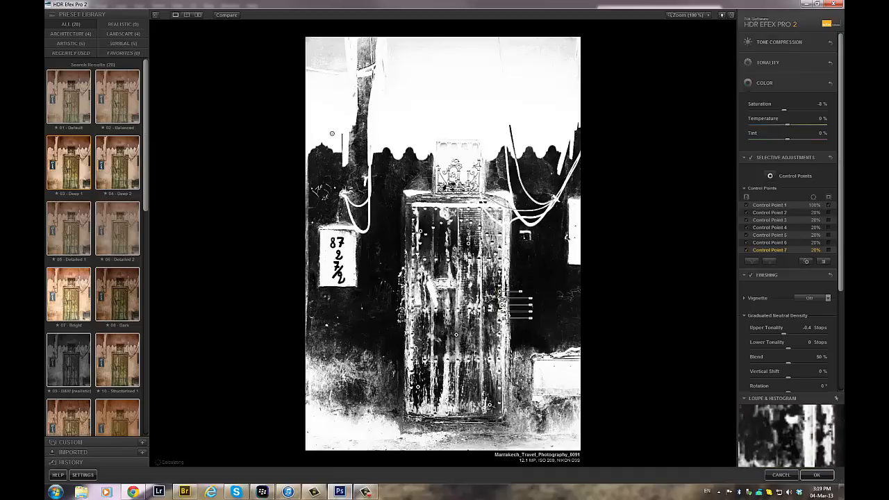
left_click_drag(489, 405, 457, 396)
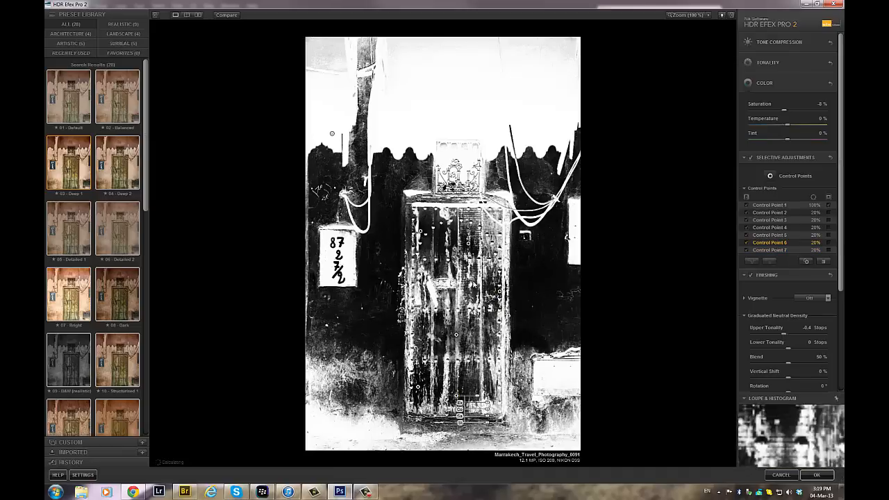
left_click_drag(468, 243, 458, 157, "alt")
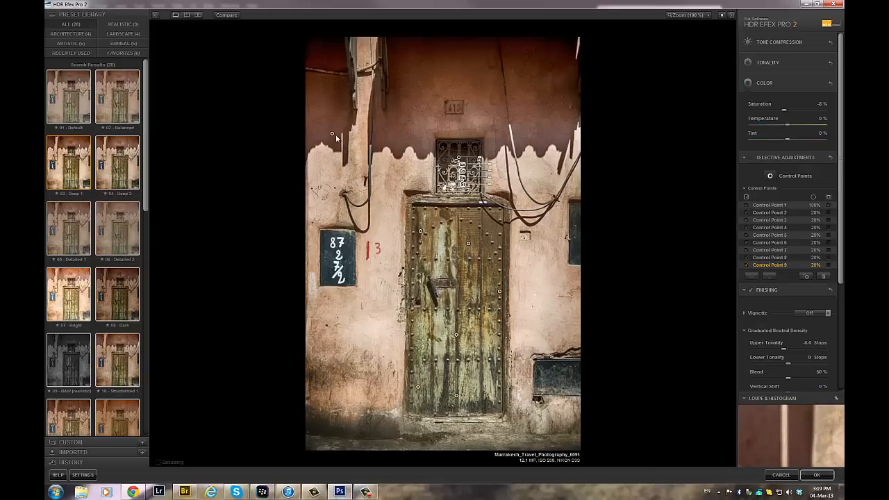
- Duplicate the 100% control point from the shaded wall onto the lit wall just above the dark panel beside the door
left_click_drag(332, 135, 536, 344)
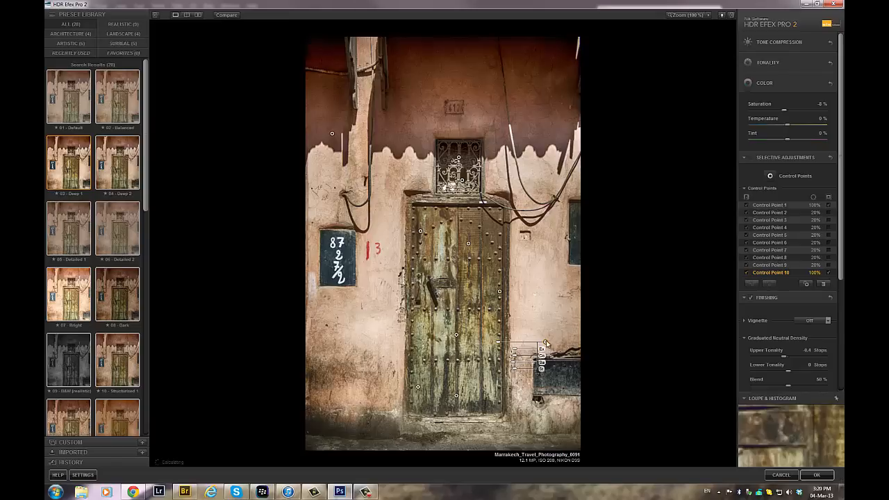
left_click_drag(545, 343, 535, 341)
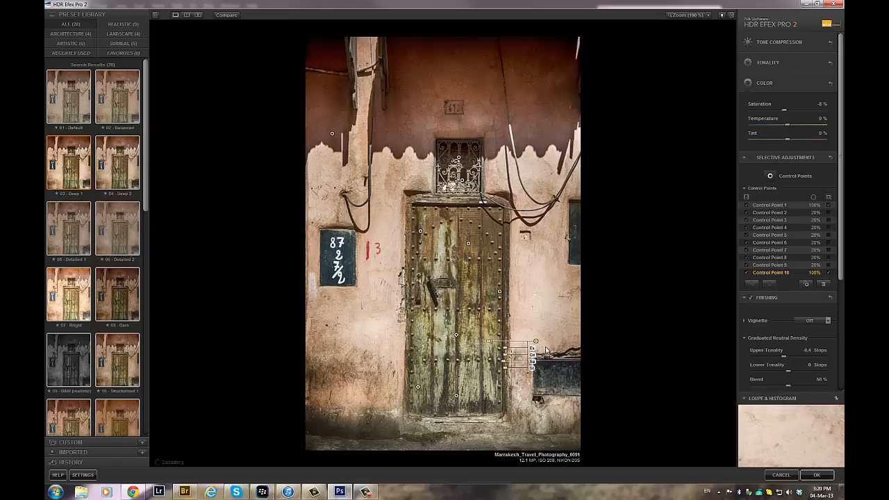
left_click(588, 340)
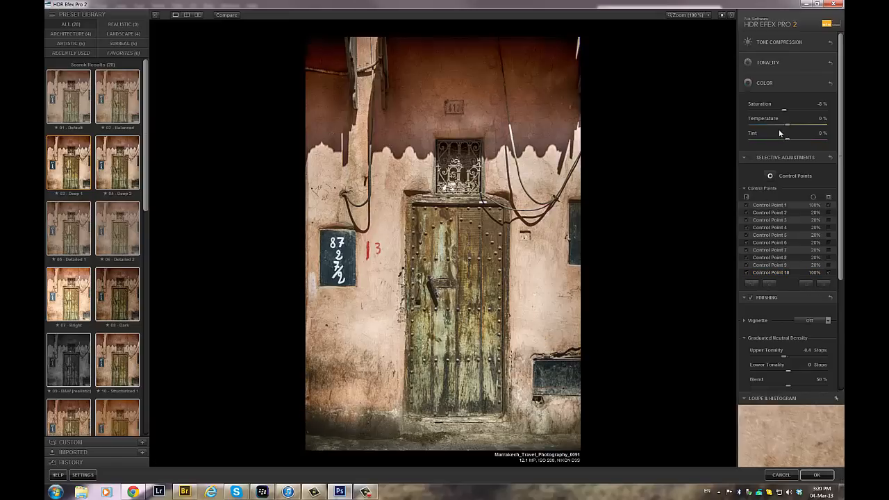
- Set the global Structure to 12% in the tonality adjustments
left_click(750, 157)
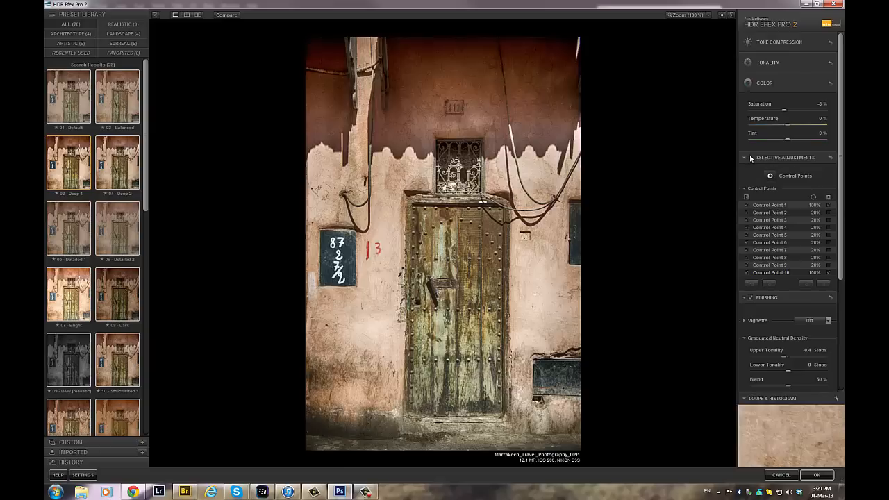
left_click(748, 62)
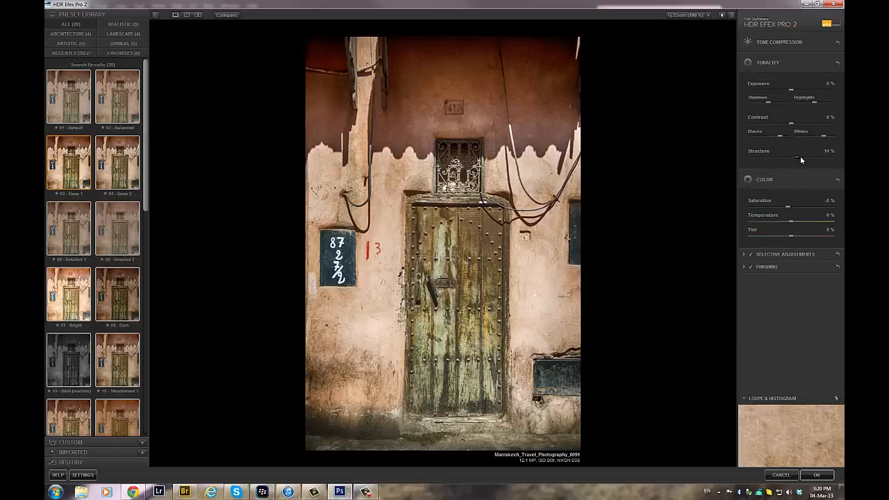
left_click_drag(800, 158, 800, 158)
left_click_drag(799, 157, 797, 158)
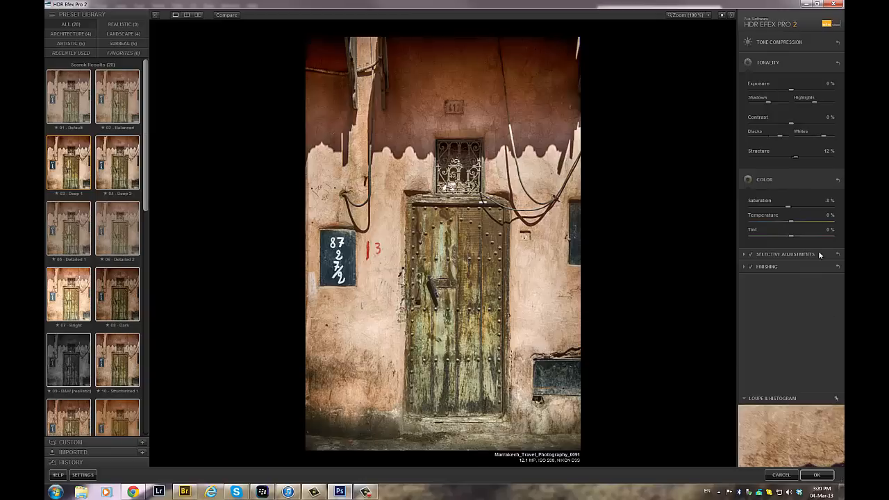
- Apply the Lens 2 vignette in the finishing adjustments
left_click(743, 267)
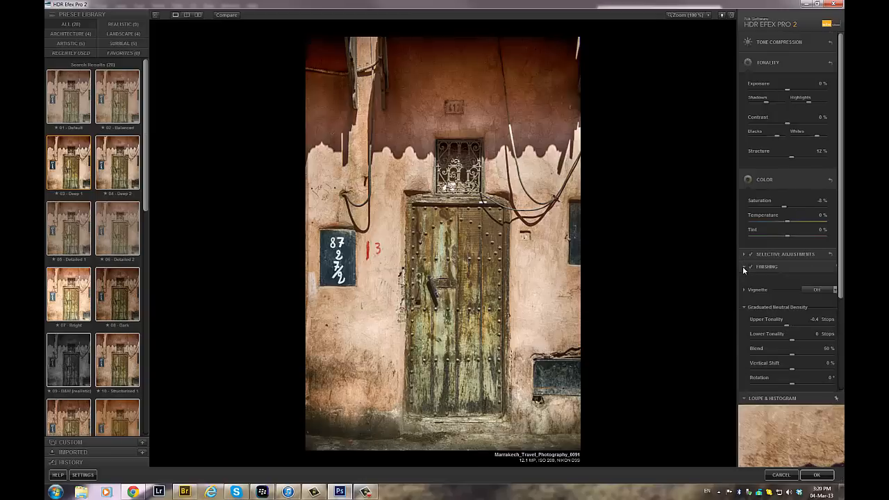
scroll(743, 266, "down", 3)
left_click(823, 162)
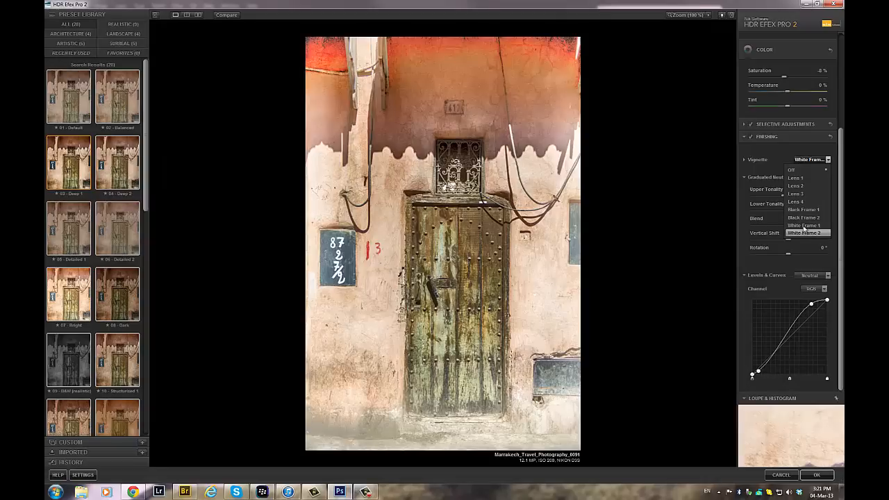
left_click(805, 185)
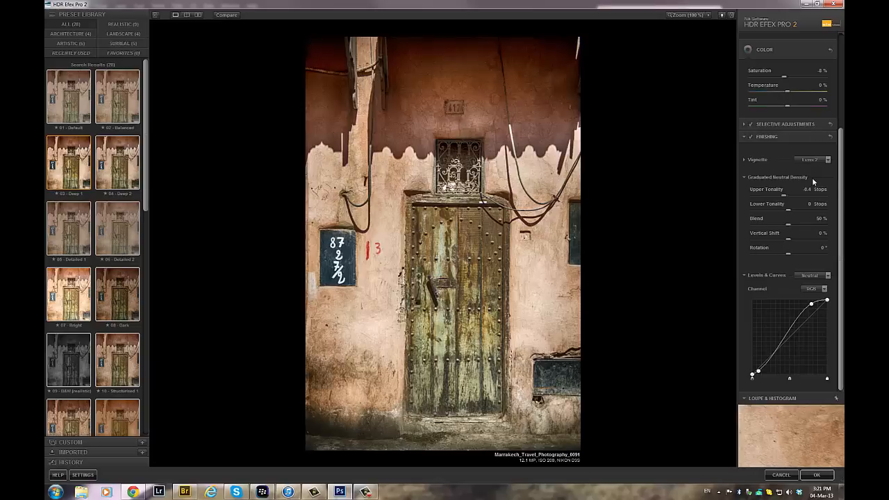
- Place a 20% control point on the lit wall beside the door, below the dark number board, and slightly lower its Exposure
scroll(843, 191, "up", 4)
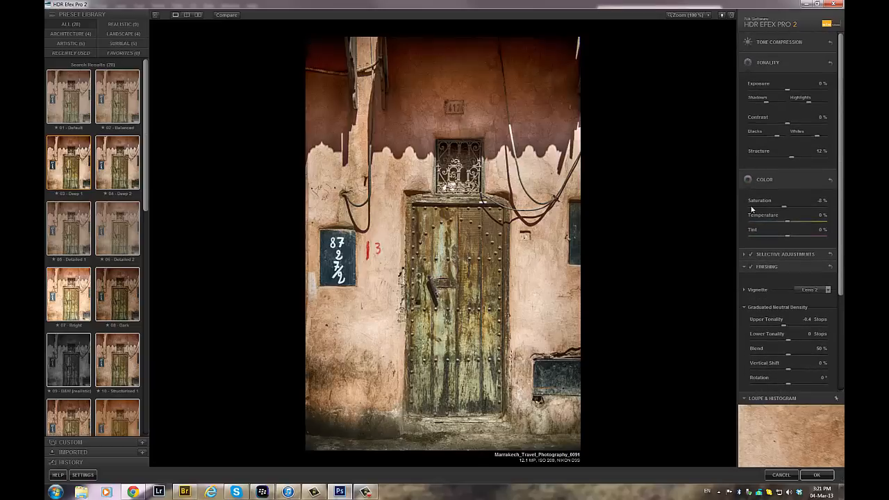
left_click(748, 63)
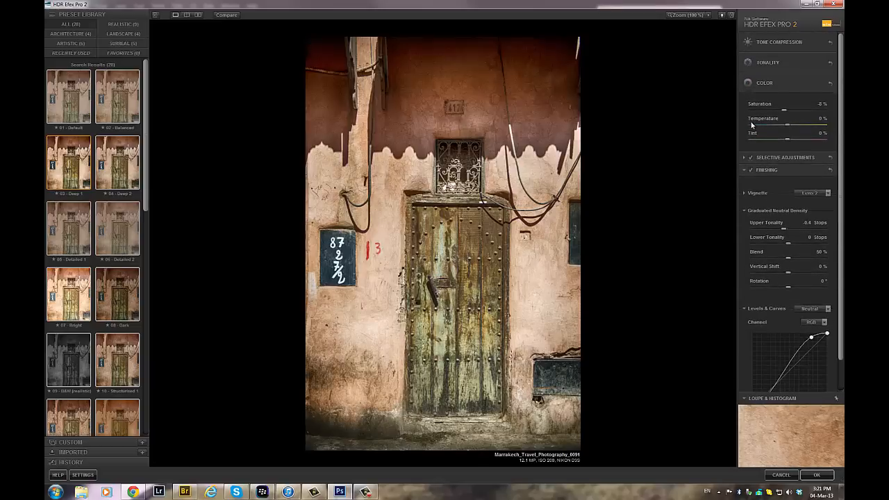
left_click(778, 82)
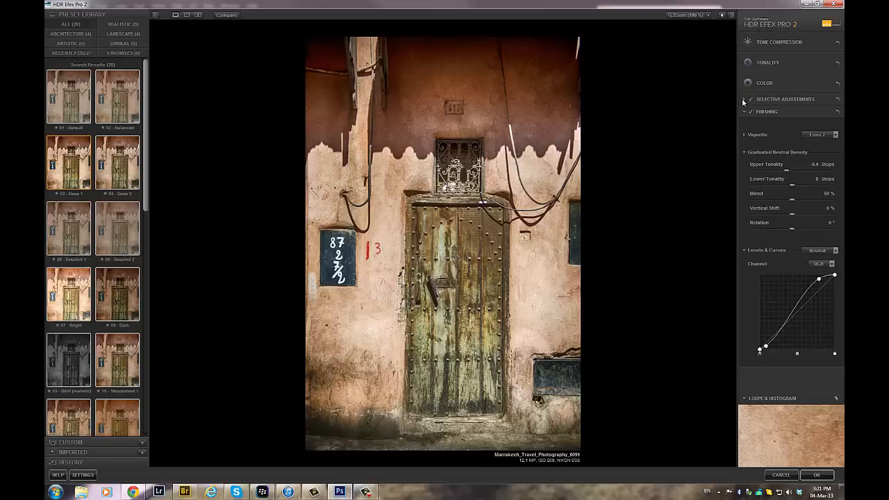
left_click(770, 98)
left_click(773, 118)
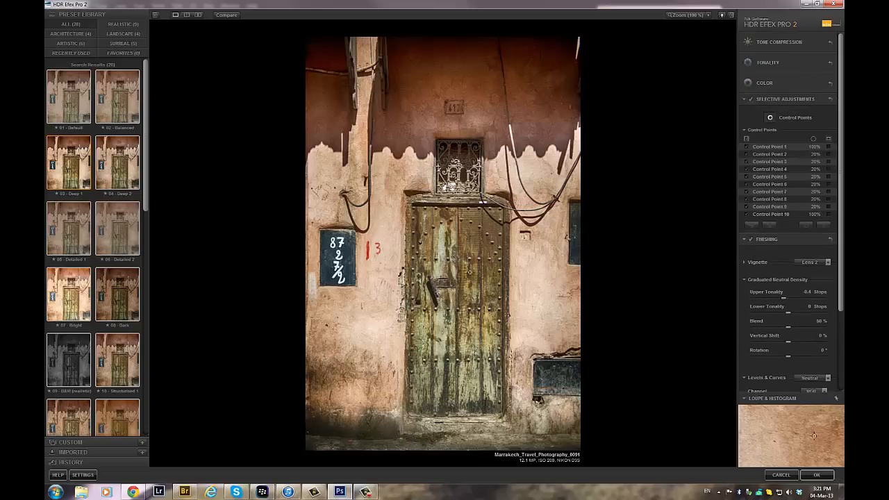
left_click(371, 324)
left_click_drag(390, 332, 393, 335)
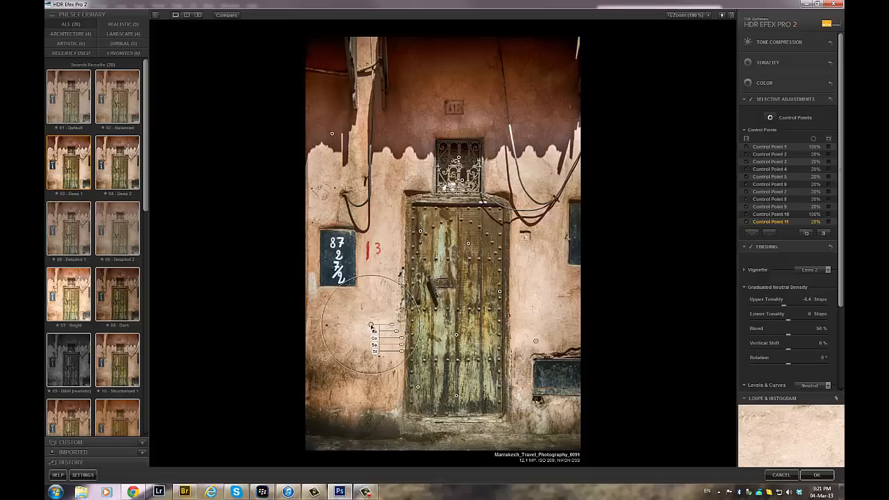
- Distribute copies of the 20% control point over the lit and shaded walls on both sides of the door and apply the filter
left_click_drag(370, 325, 542, 290)
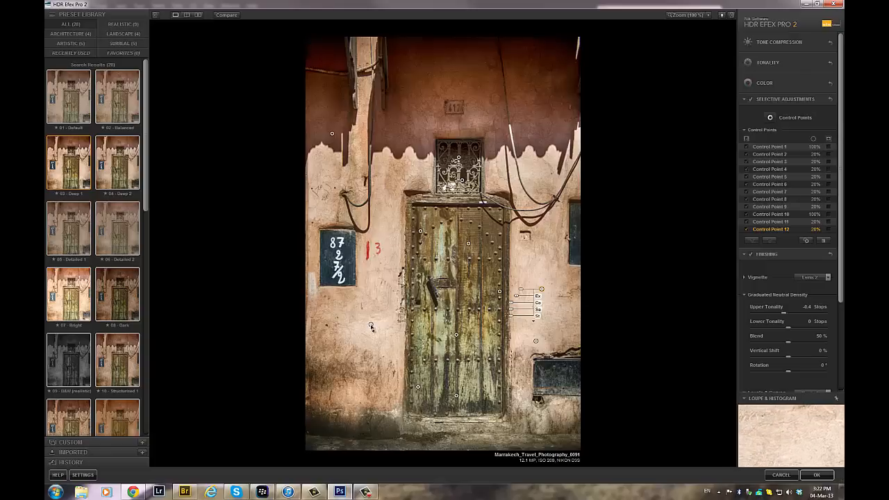
left_click_drag(371, 326, 526, 169)
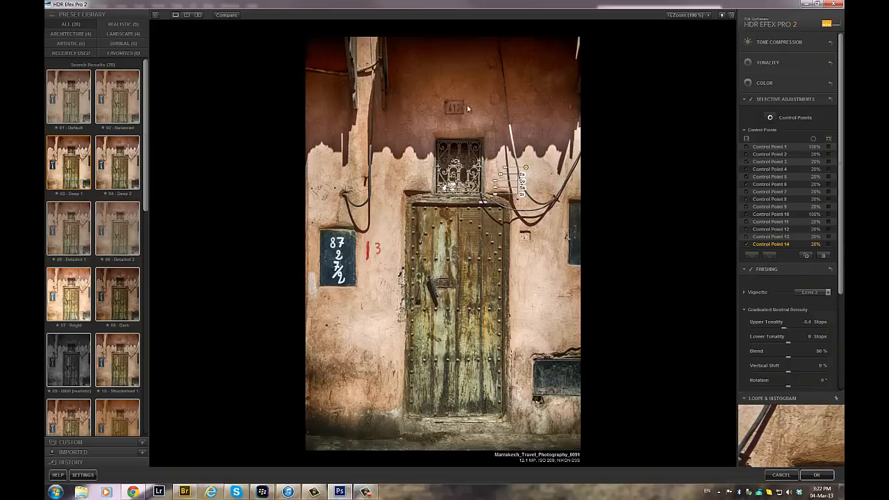
left_click_drag(320, 191, 311, 109)
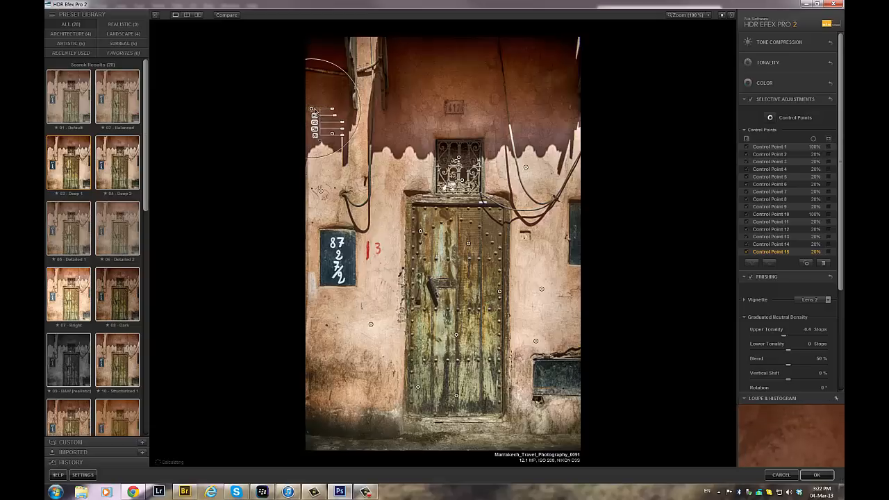
left_click_drag(313, 110, 556, 129)
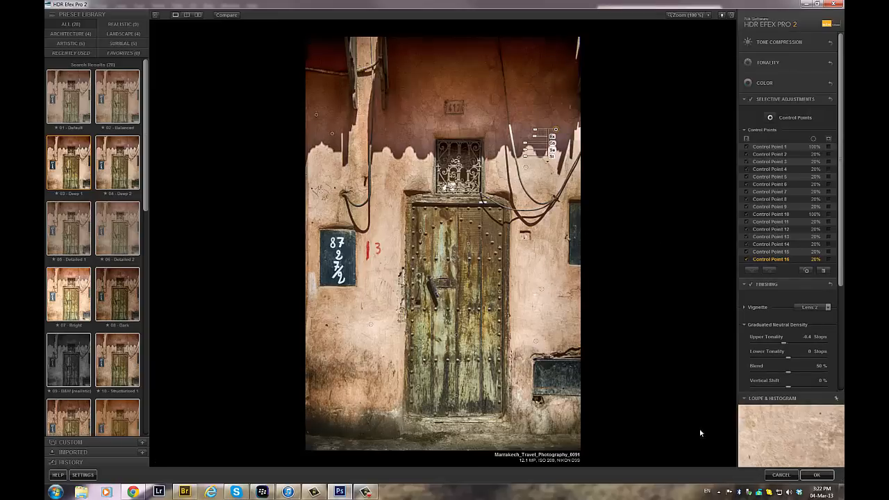
left_click(818, 476)
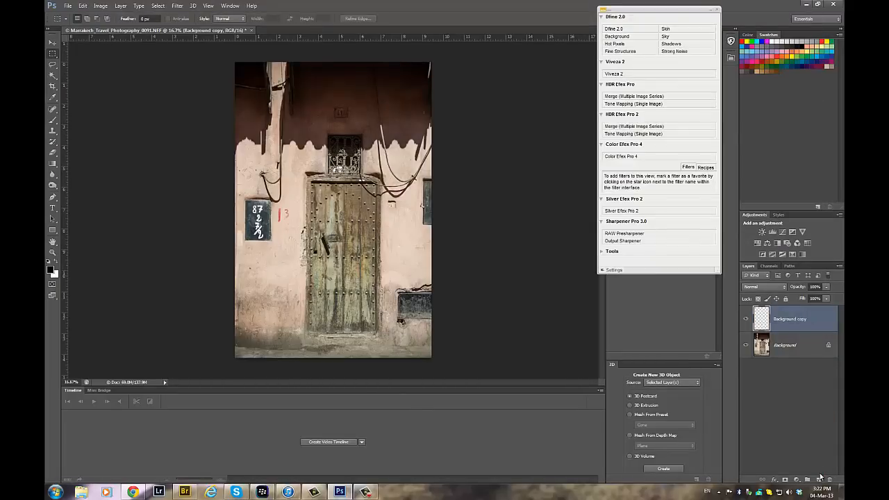
- Compare the HDR result with the original by toggling the Background copy layer's visibility
left_click(746, 319)
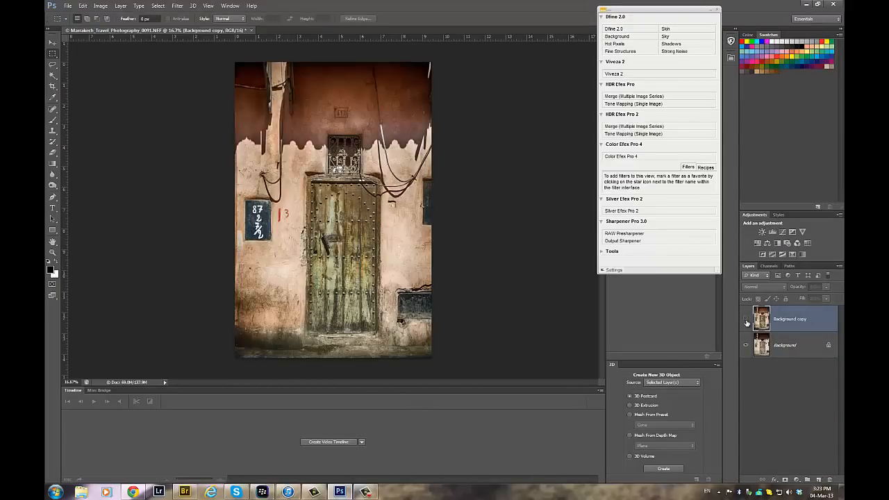
left_click(746, 319)
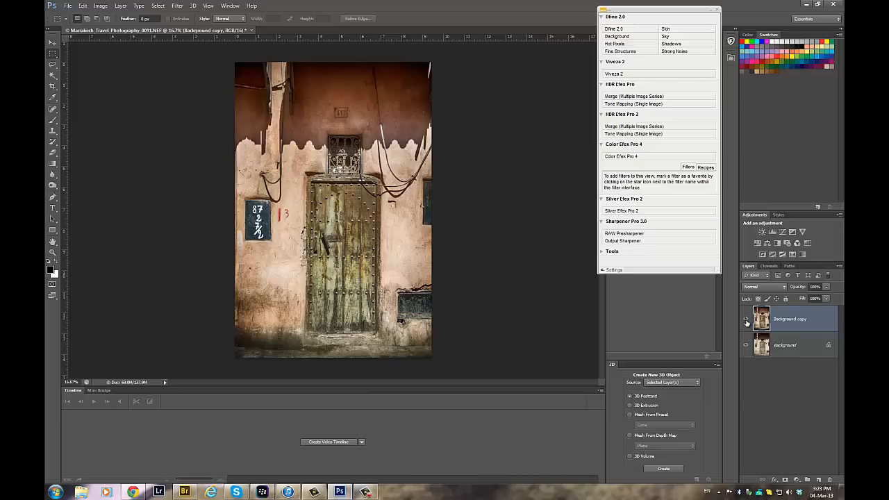
left_click(746, 320)
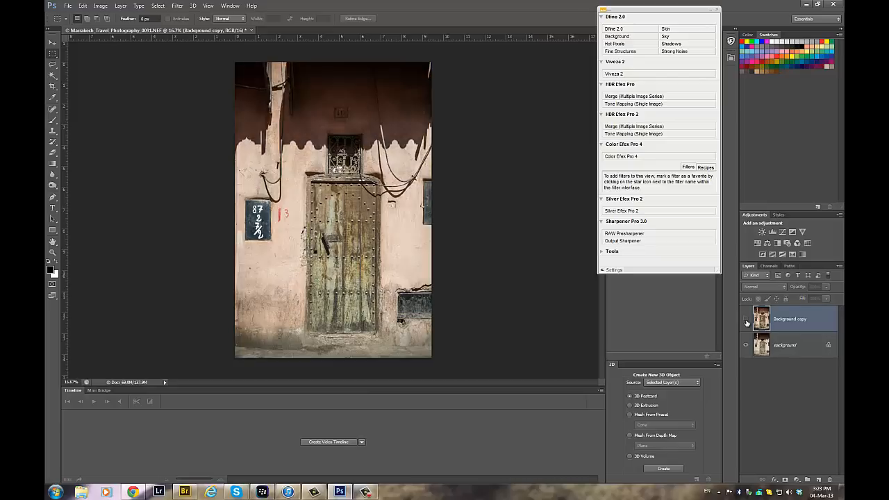
left_click(746, 319)
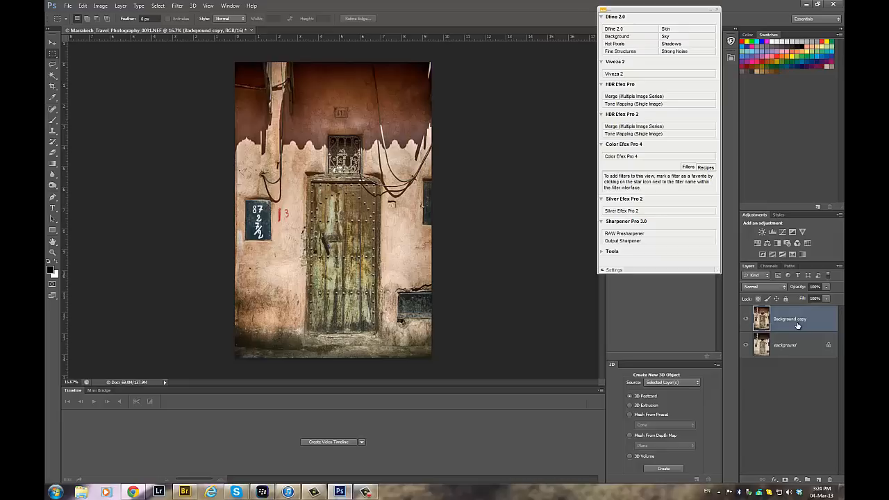
- Add a Curves adjustment layer in Multiply mode above Background copy and invert its mask to black
left_click(796, 479)
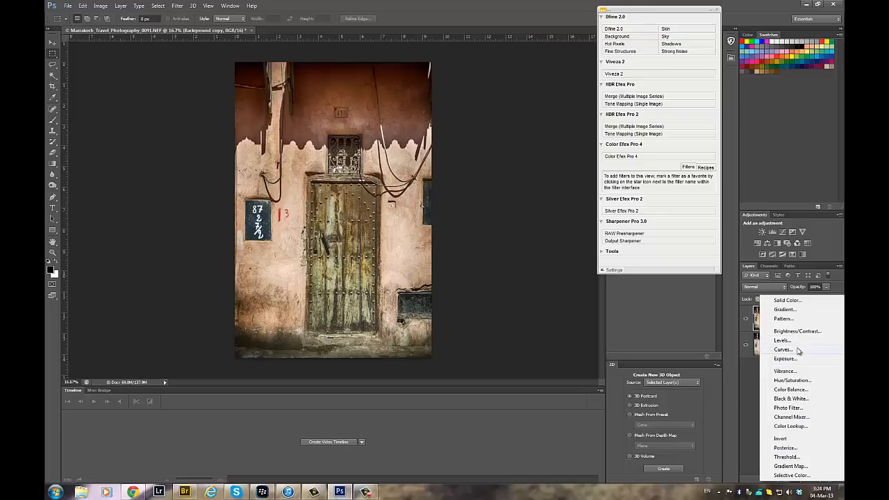
left_click(798, 350)
left_click(783, 287)
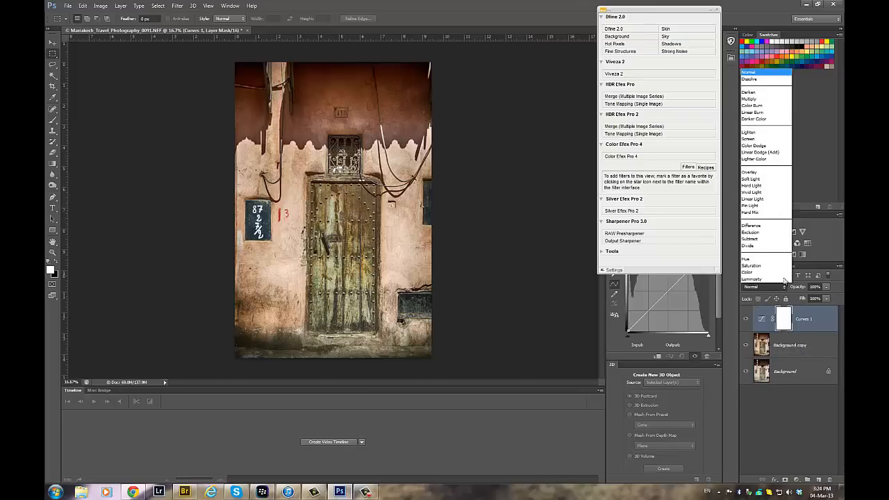
left_click(763, 106)
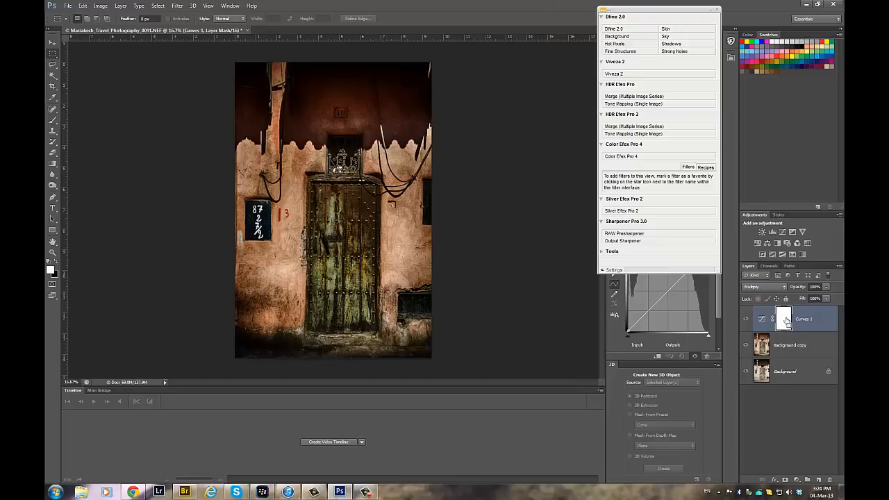
key("ctrl+i")
- Burn in the shaded upper wall on the Multiply layer's mask with a white size 400 brush at 20% opacity
left_click(53, 120)
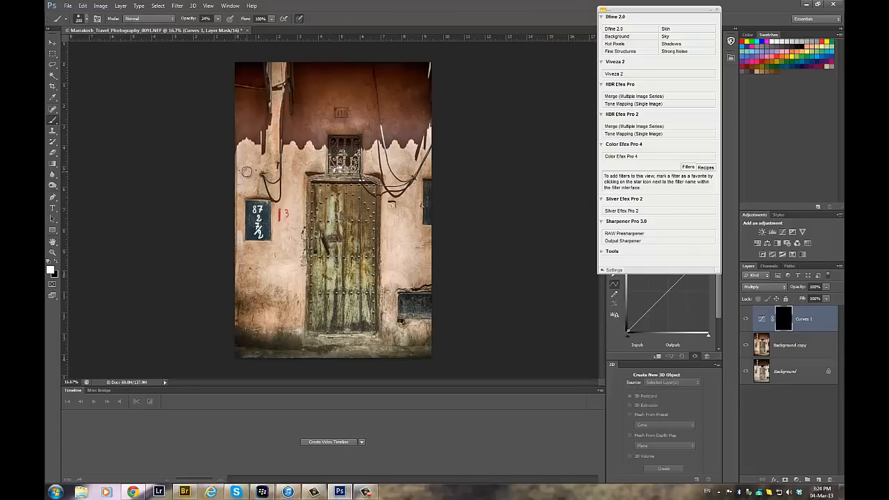
left_click(217, 20)
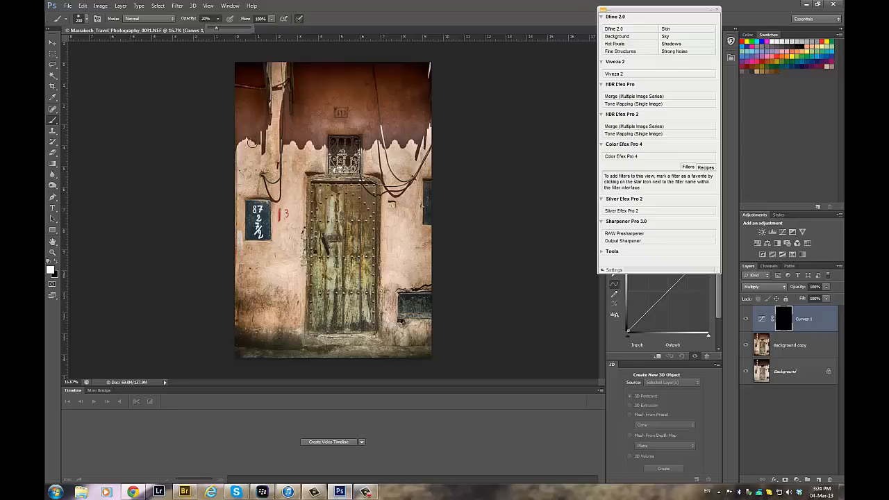
key("bracketright")
key("bracketright")
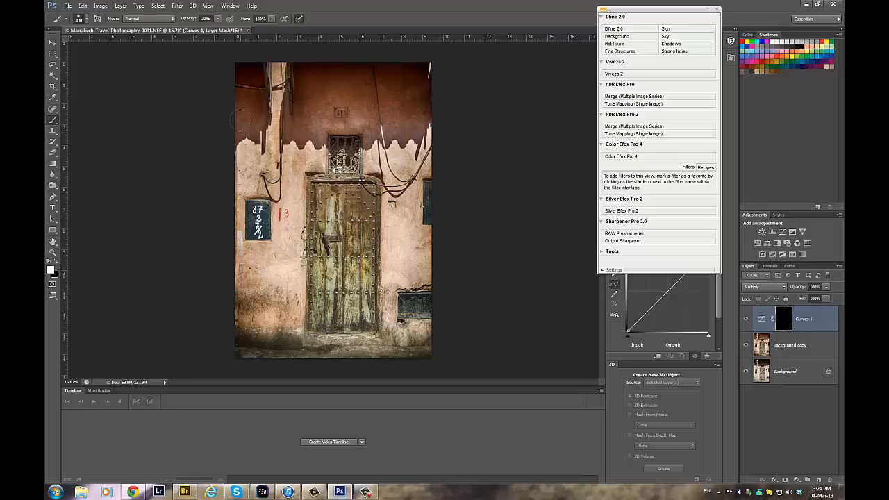
left_click_drag(243, 120, 255, 106)
mouse_move(398, 102)
left_mouse_down()
mouse_move(410, 130)
mouse_move(423, 118)
mouse_move(410, 80)
mouse_move(372, 116)
mouse_move(383, 129)
left_mouse_up()
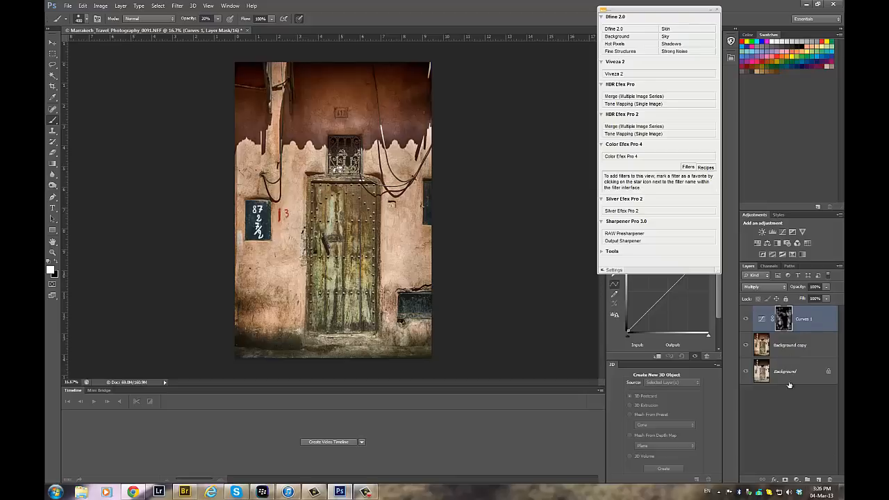
- Add a second Curves adjustment layer in Screen mode and invert its mask to black
left_click(797, 479)
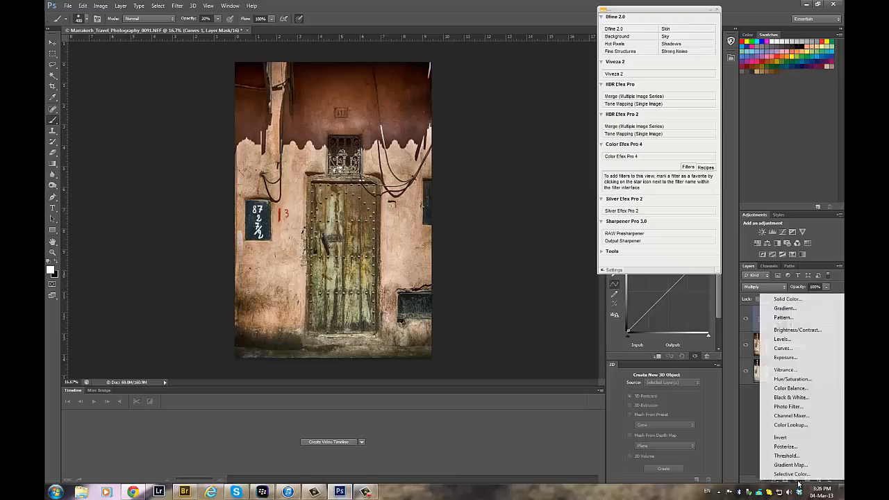
left_click(789, 348)
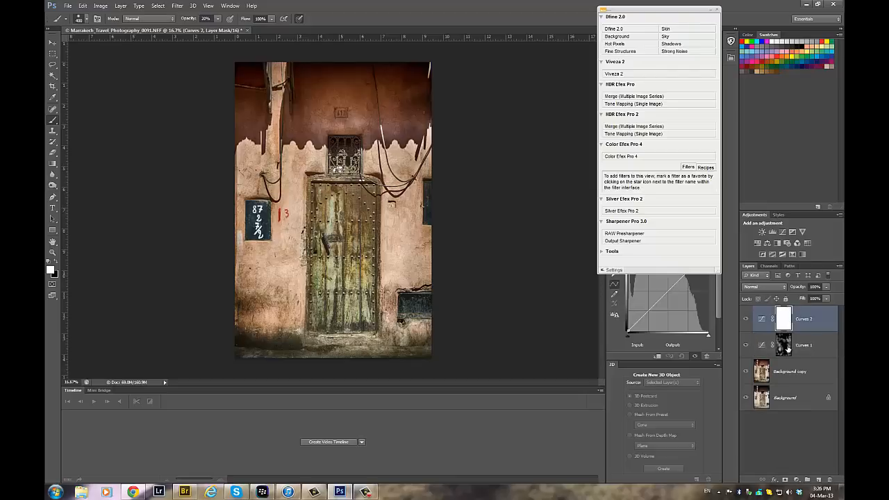
left_click(766, 287)
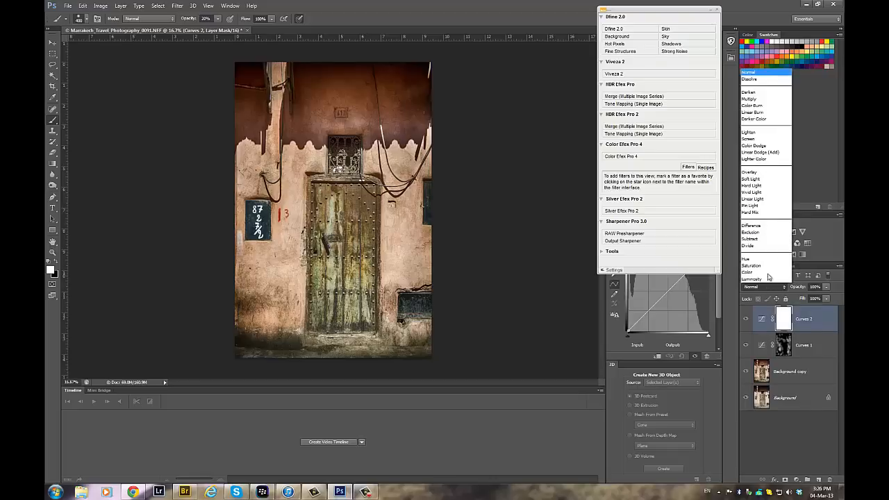
left_click(750, 140)
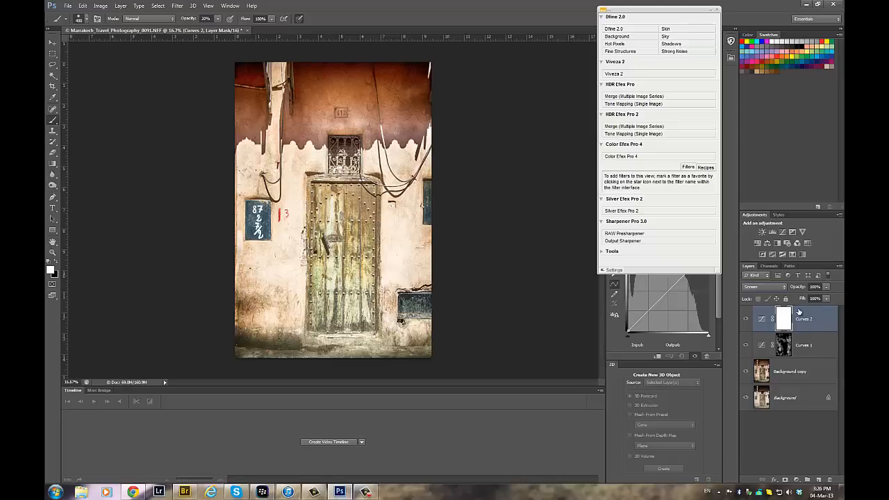
key("ctrl+i")
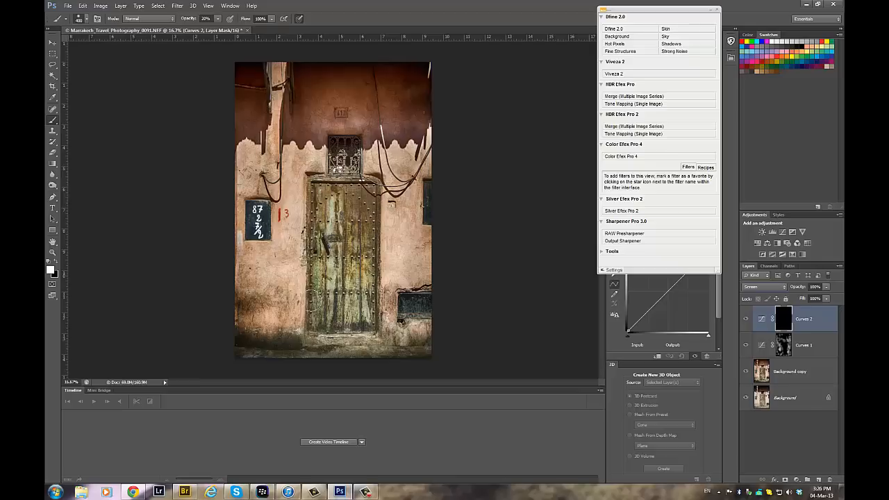
- Dodge the base of the wall, the shaded upper wall and the door by painting white on the Screen layer's mask
mouse_move(420, 330)
left_mouse_down()
mouse_move(363, 350)
mouse_move(320, 336)
mouse_move(361, 336)
mouse_move(366, 341)
mouse_move(309, 331)
mouse_move(266, 338)
left_mouse_up()
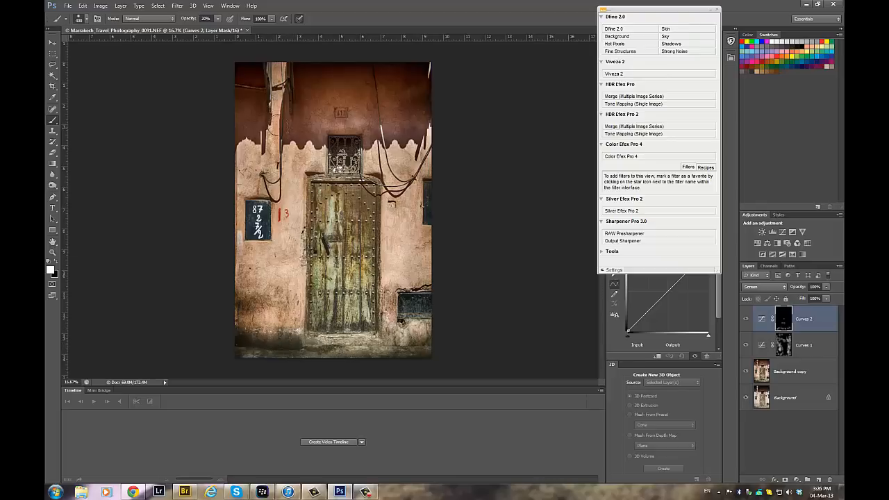
mouse_move(386, 133)
left_mouse_down()
mouse_move(403, 125)
mouse_move(407, 91)
mouse_move(417, 87)
left_mouse_up()
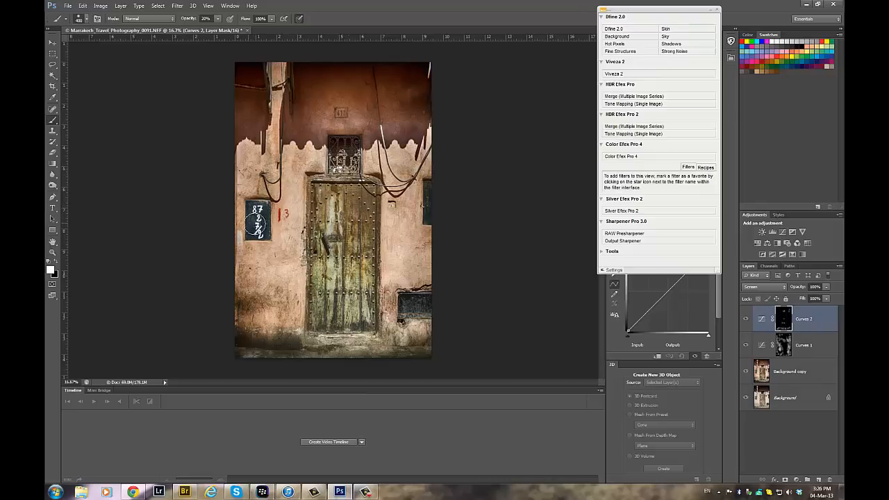
left_click_drag(374, 255, 339, 236)
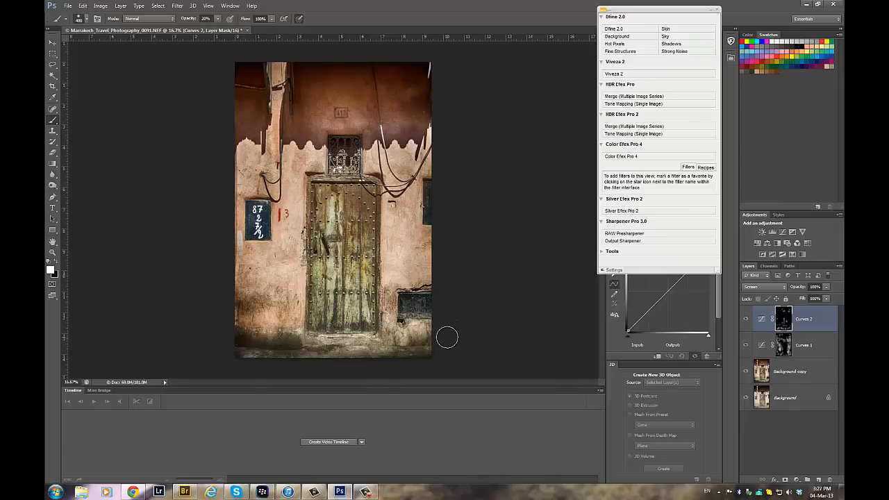
- Compare the image with and without the dodging by toggling the Curves 2 layer's visibility
left_click(746, 320)
left_click(746, 320)
left_click(747, 320)
left_click(746, 319)
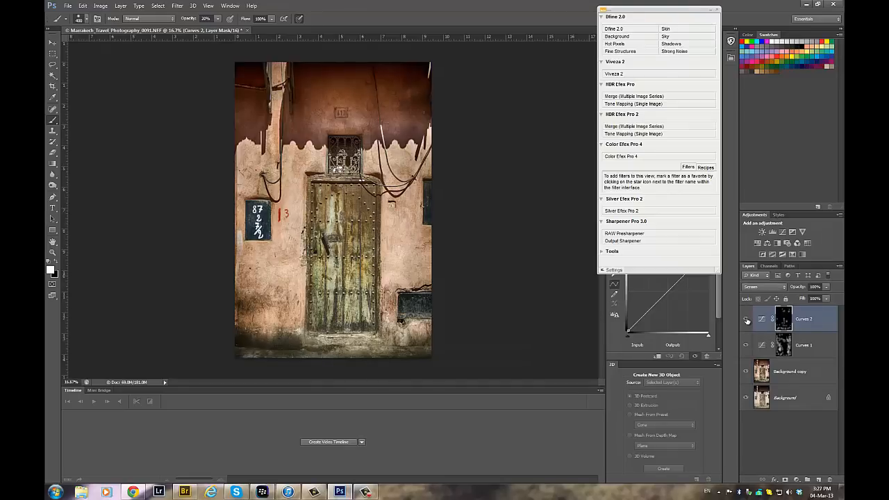